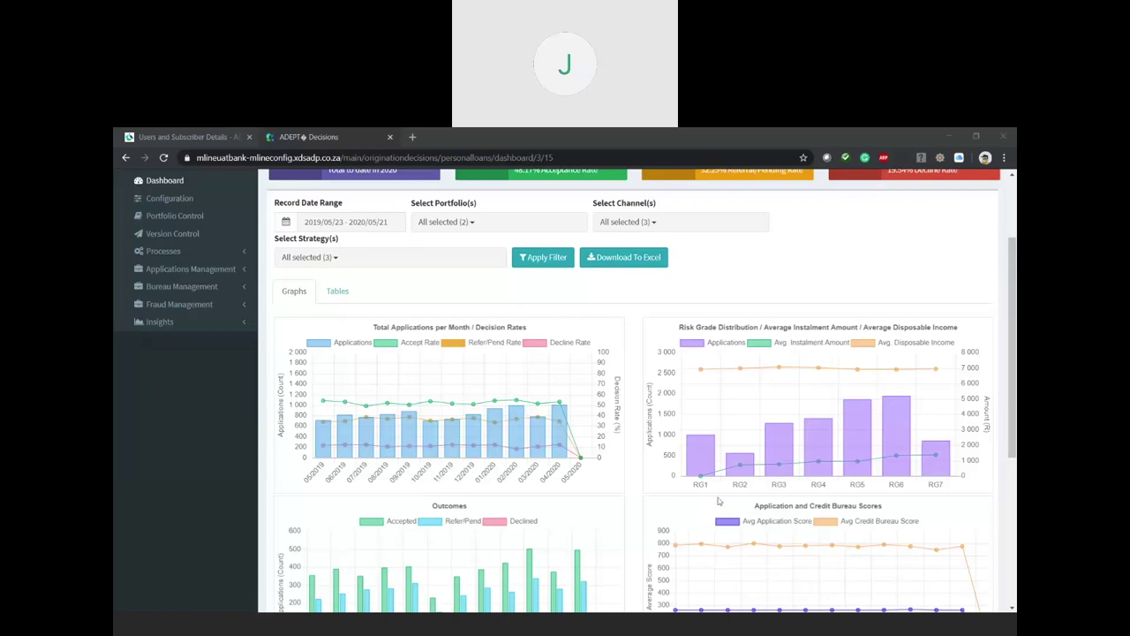
# Step: Review the Personal Loans dashboard charts and application totals, and open Portfolio Control to view its portfolios
pyautogui.moveTo(709, 454)
pyautogui.scroll(1, 800, 260)
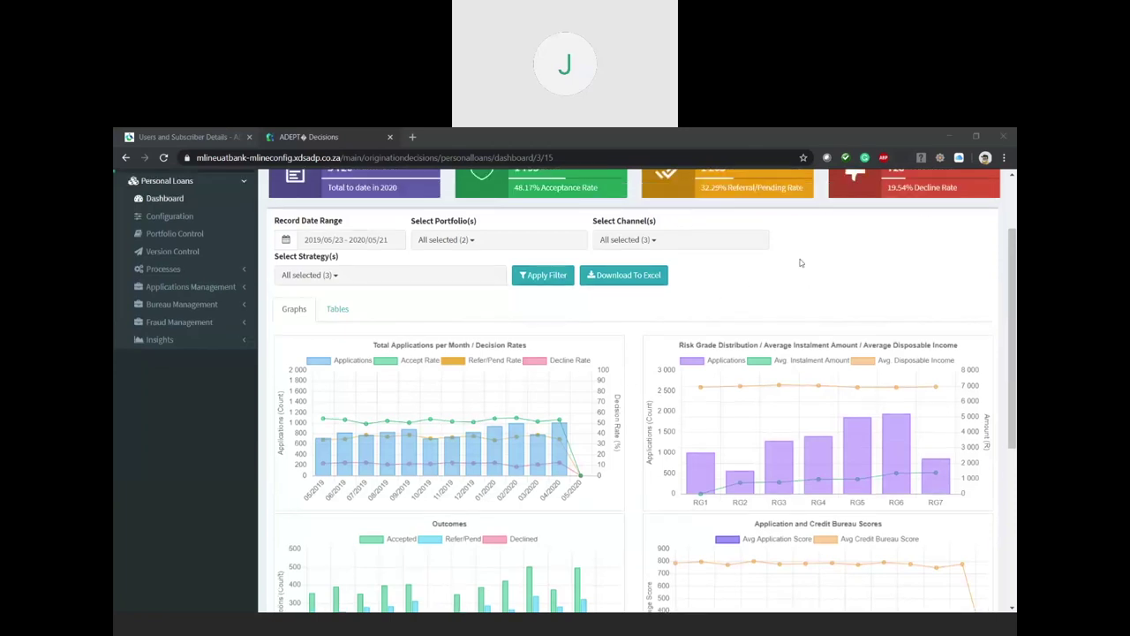
pyautogui.scroll(2, 801, 263)
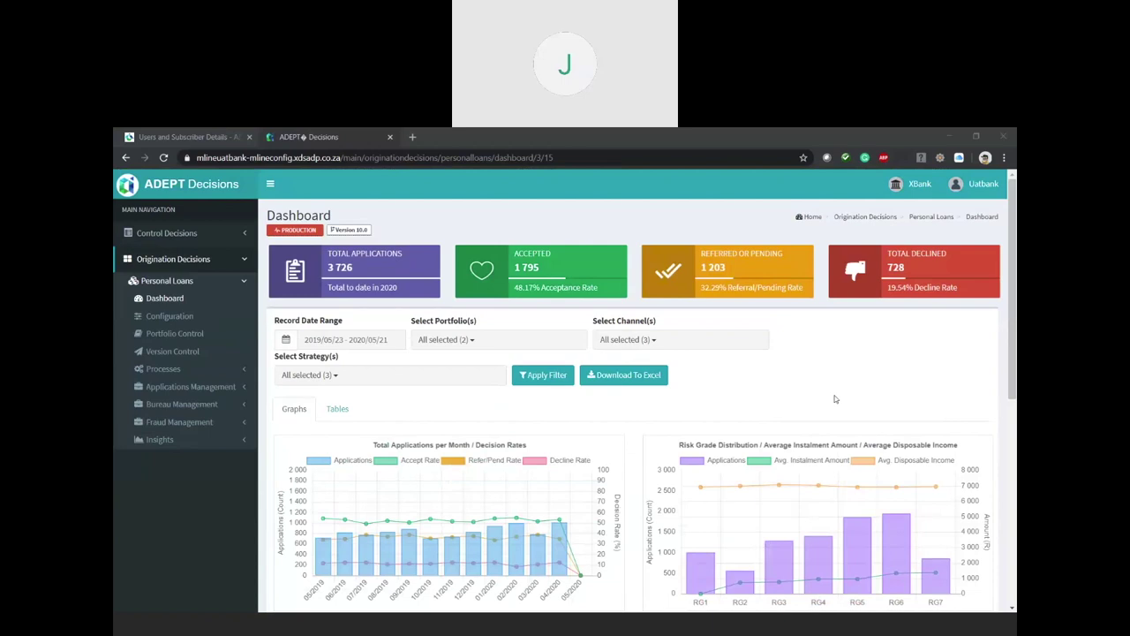
pyautogui.click(176, 333)
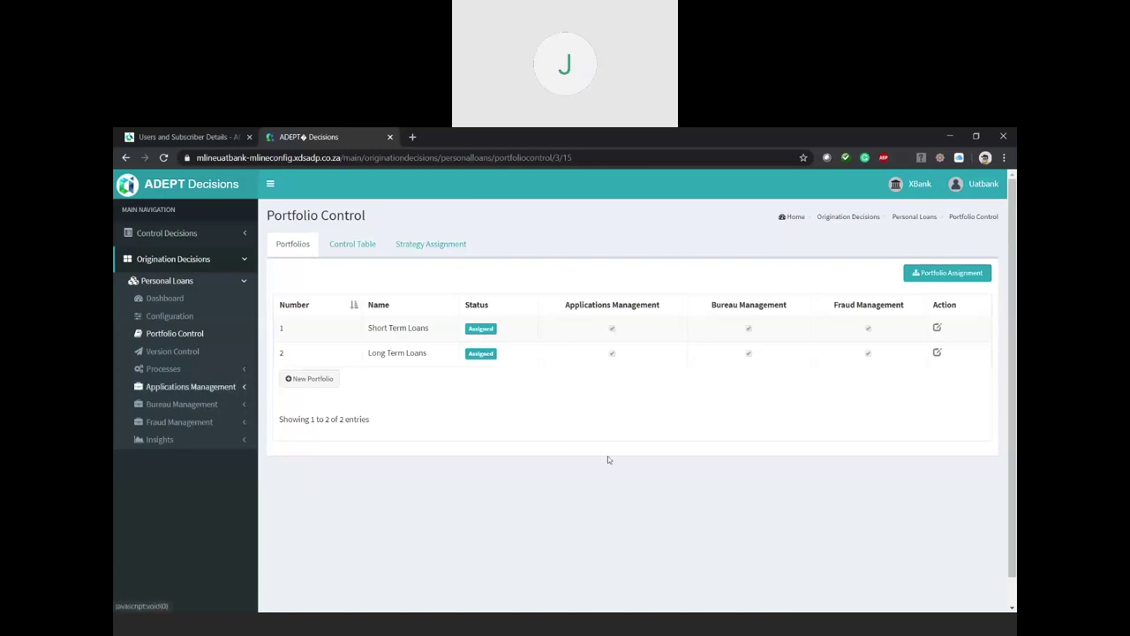
# Step: Open the APP001 Credit Unaware Scorecard from the Risk Application scores under Applications Management
pyautogui.click(199, 391)
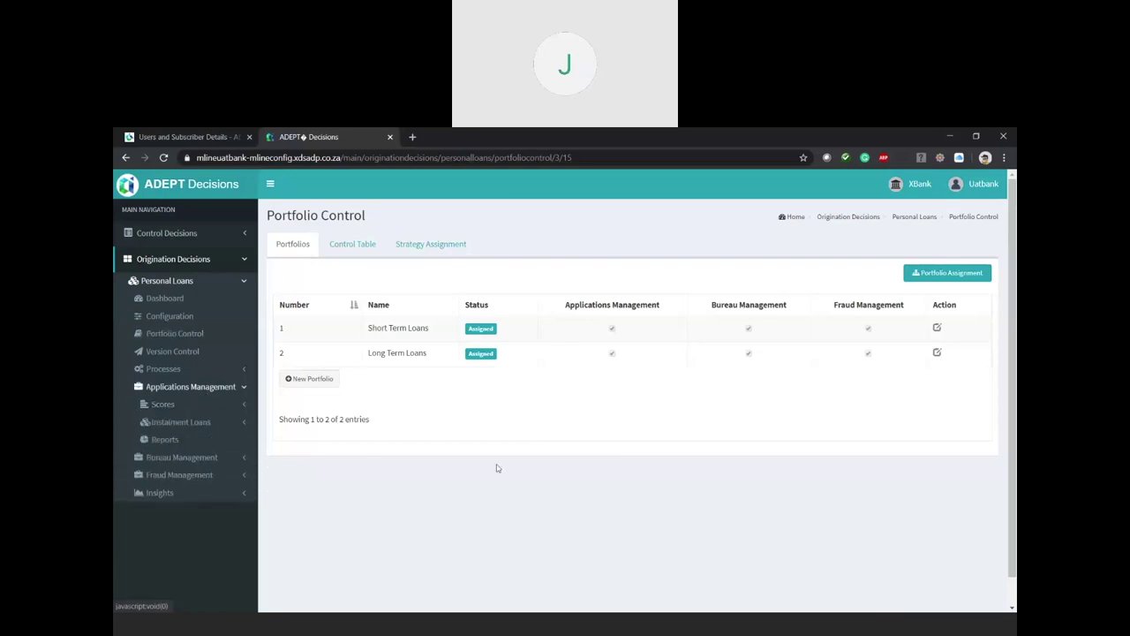
pyautogui.click(176, 404)
pyautogui.click(238, 422)
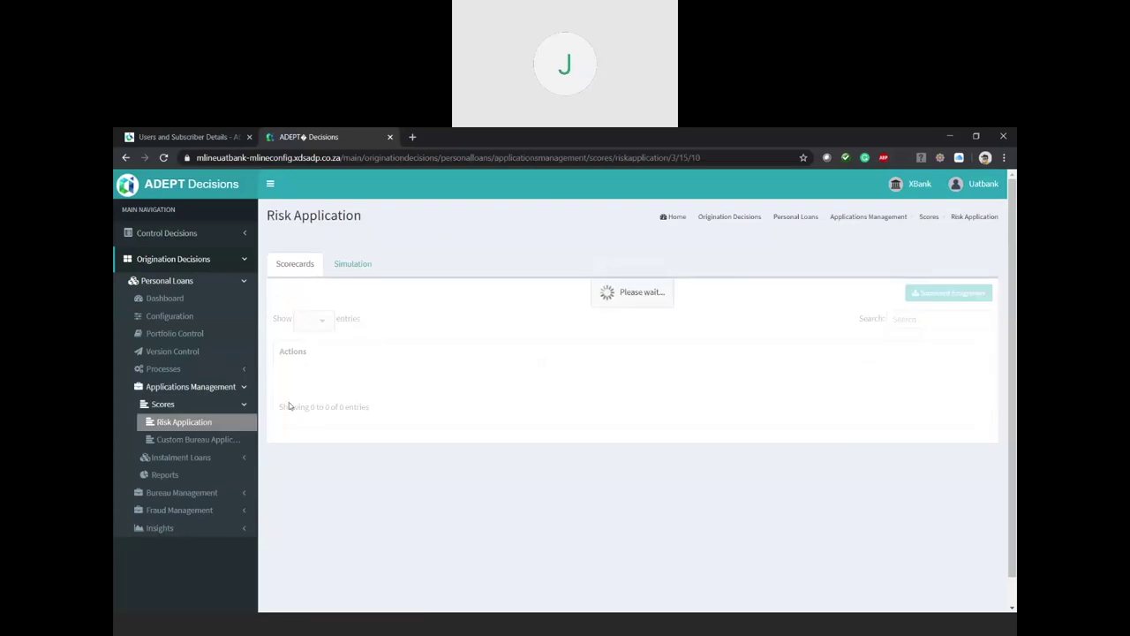
pyautogui.click(939, 386)
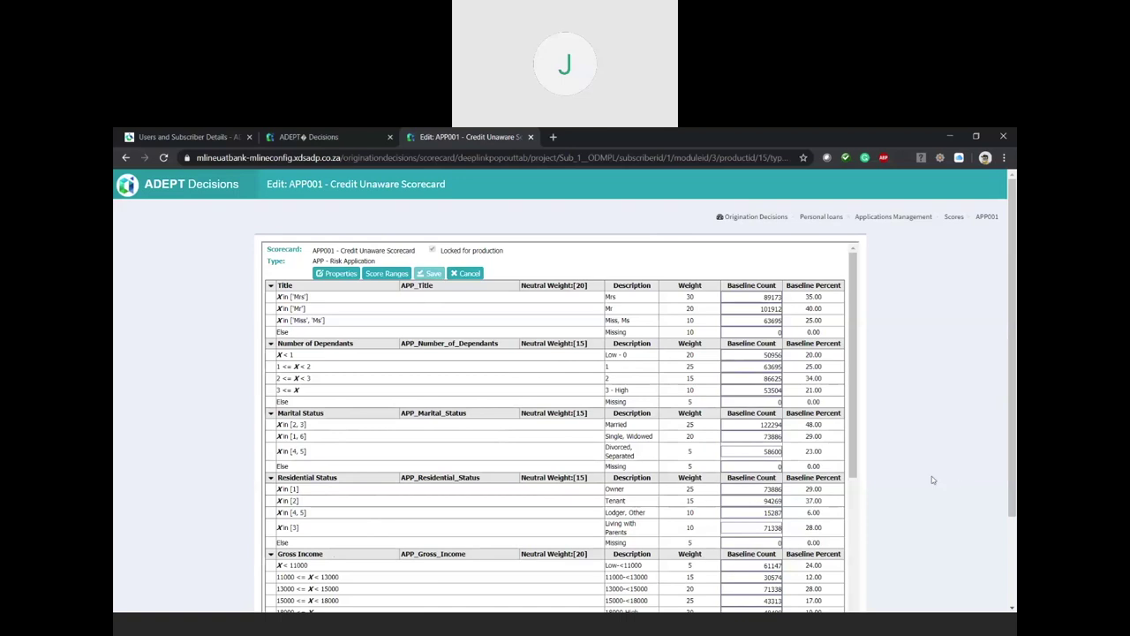
# Step: Open the Risk Grades/Accept-Refer-Decline Decision Matrix of instalment loan strategy OAPPIL002 and close the APP001 scorecard
pyautogui.click(324, 141)
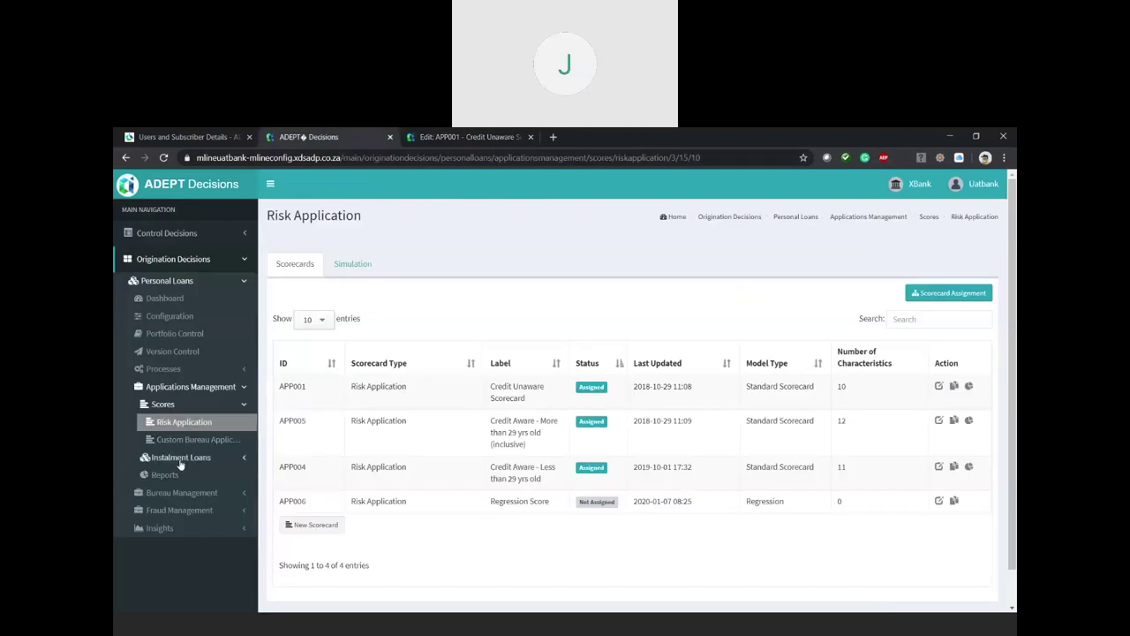
pyautogui.click(181, 459)
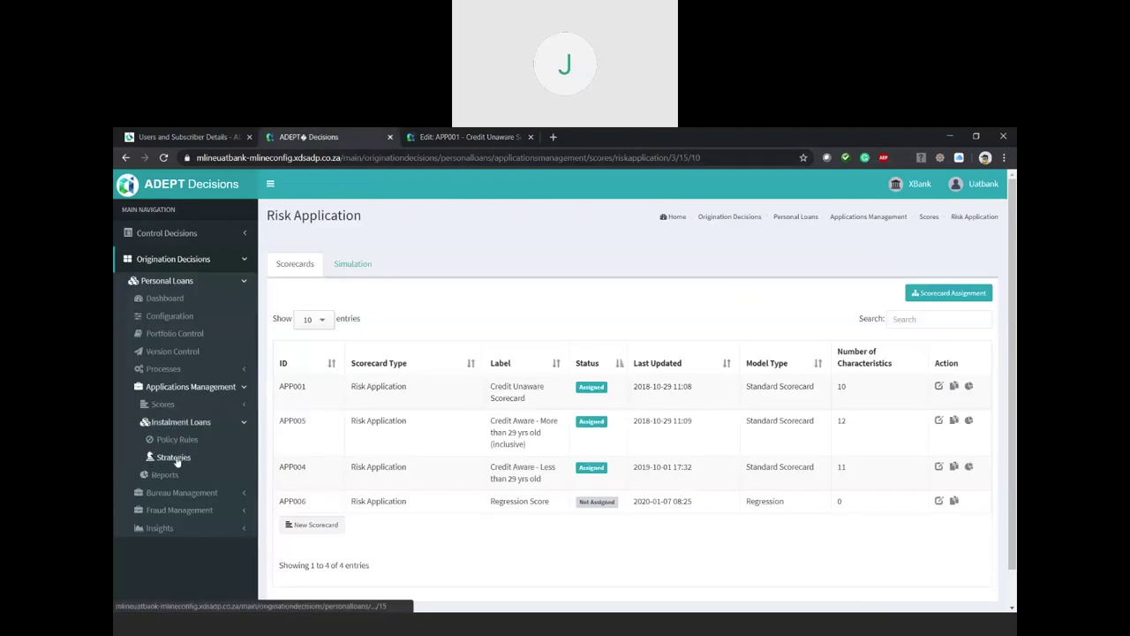
pyautogui.click(177, 458)
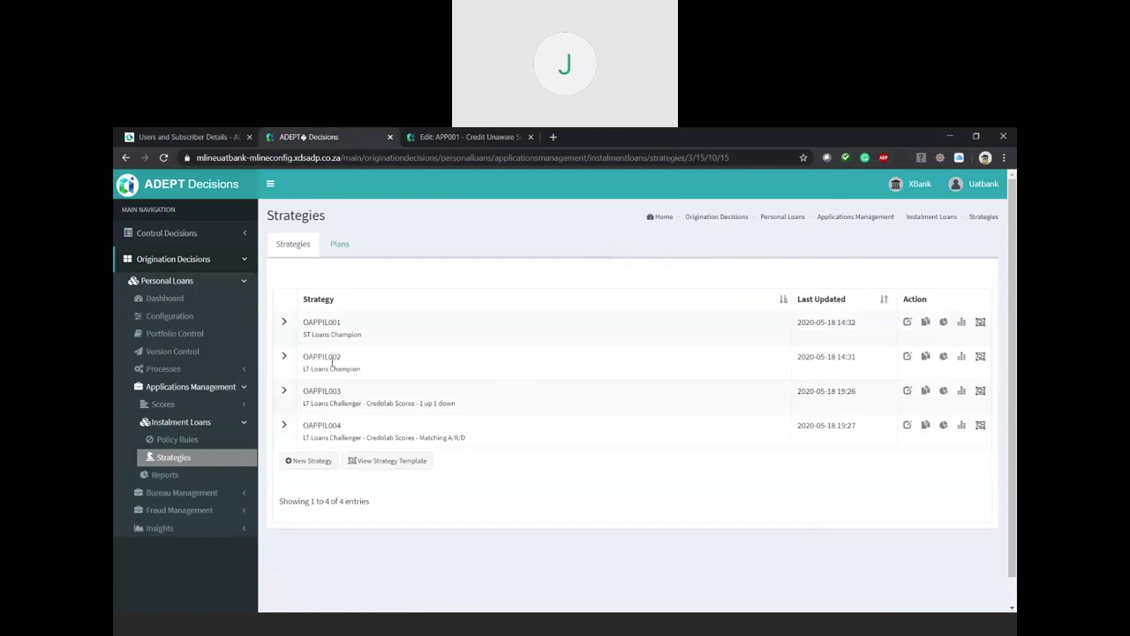
pyautogui.click(285, 357)
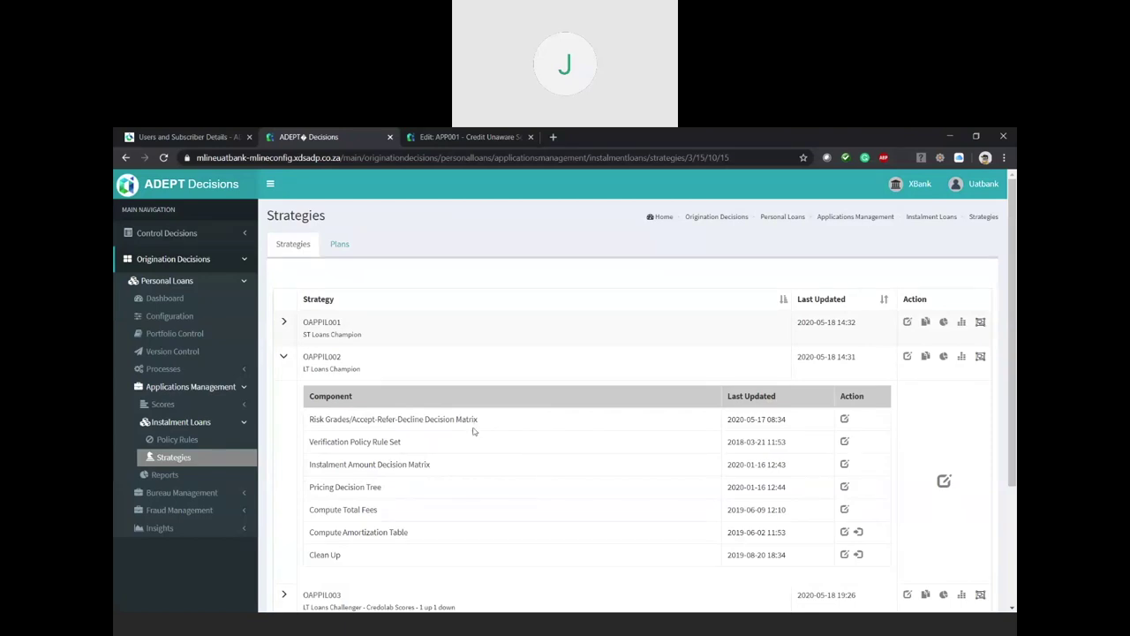
pyautogui.click(844, 420)
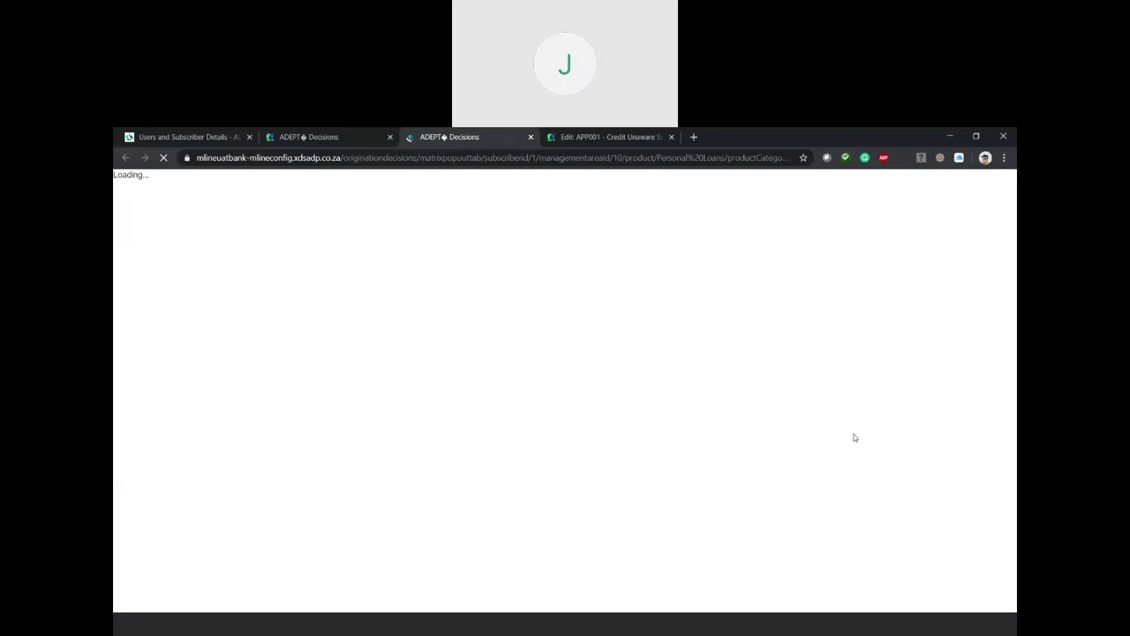
pyautogui.click(671, 138)
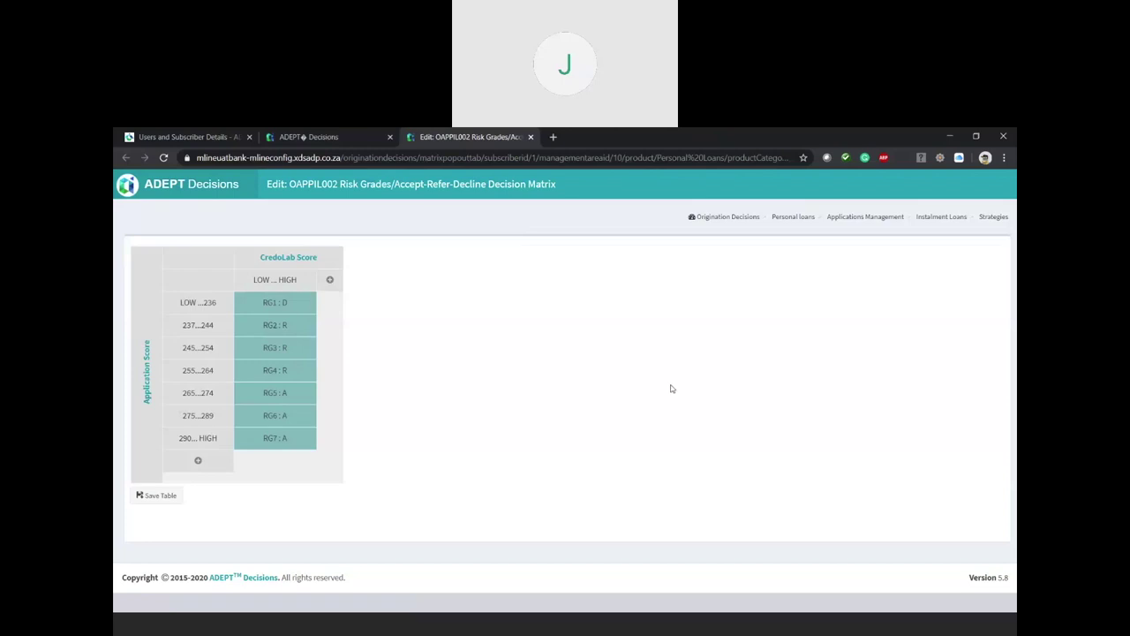
# Step: Open the Risk Grades/Accept-Refer-Decline Decision Matrix of challenger strategy OAPPIL003 and close the OAPPIL002 matrix
pyautogui.click(361, 139)
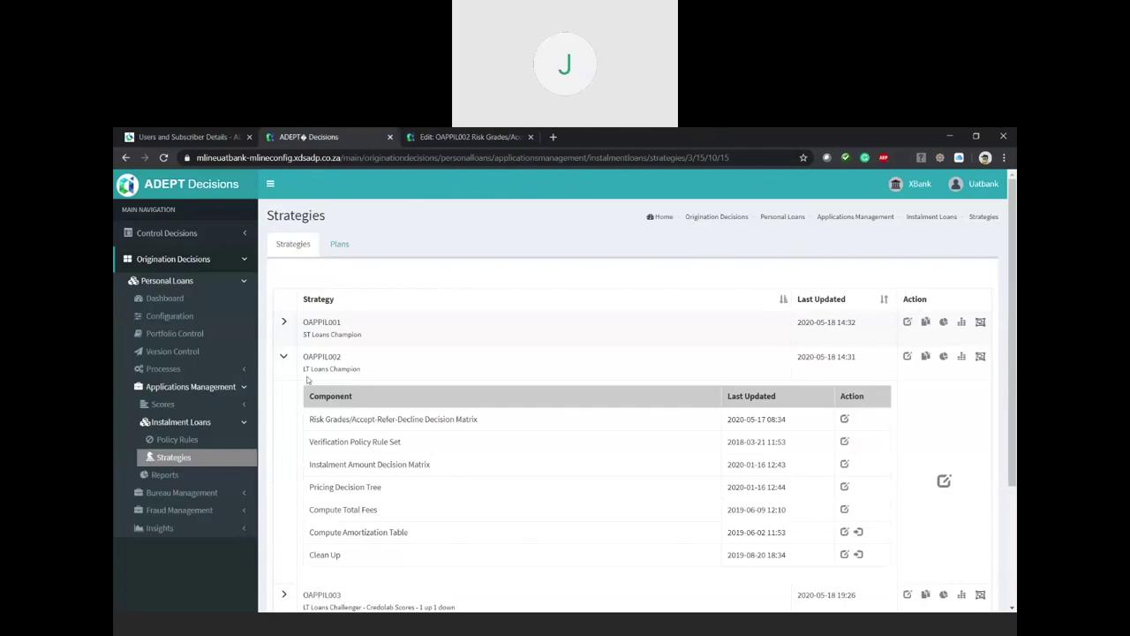
pyautogui.click(284, 358)
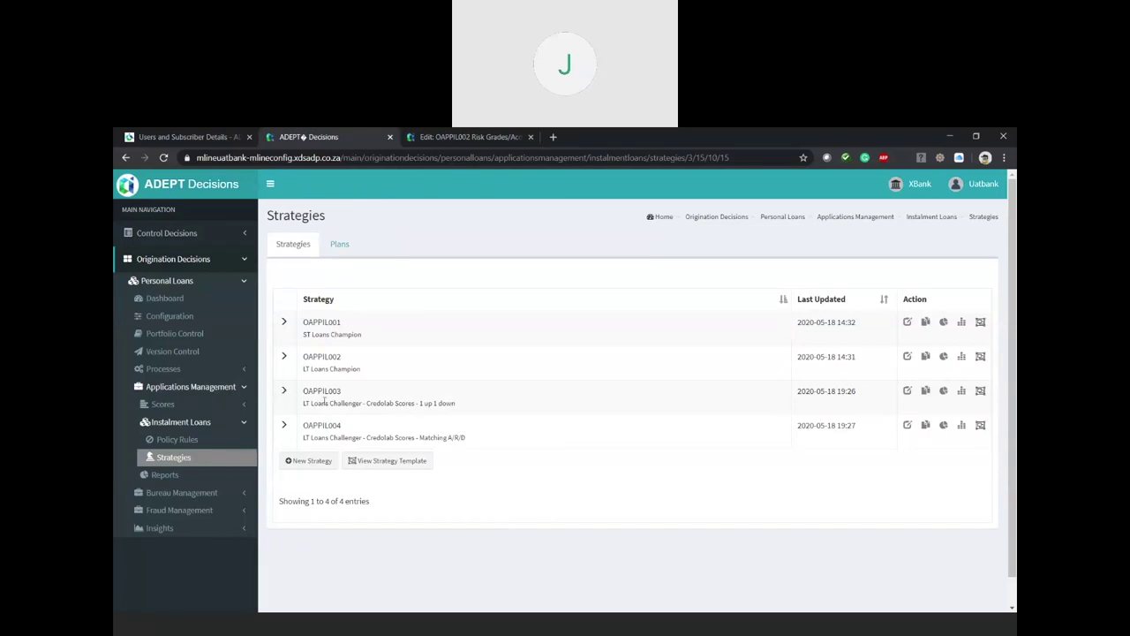
pyautogui.click(285, 391)
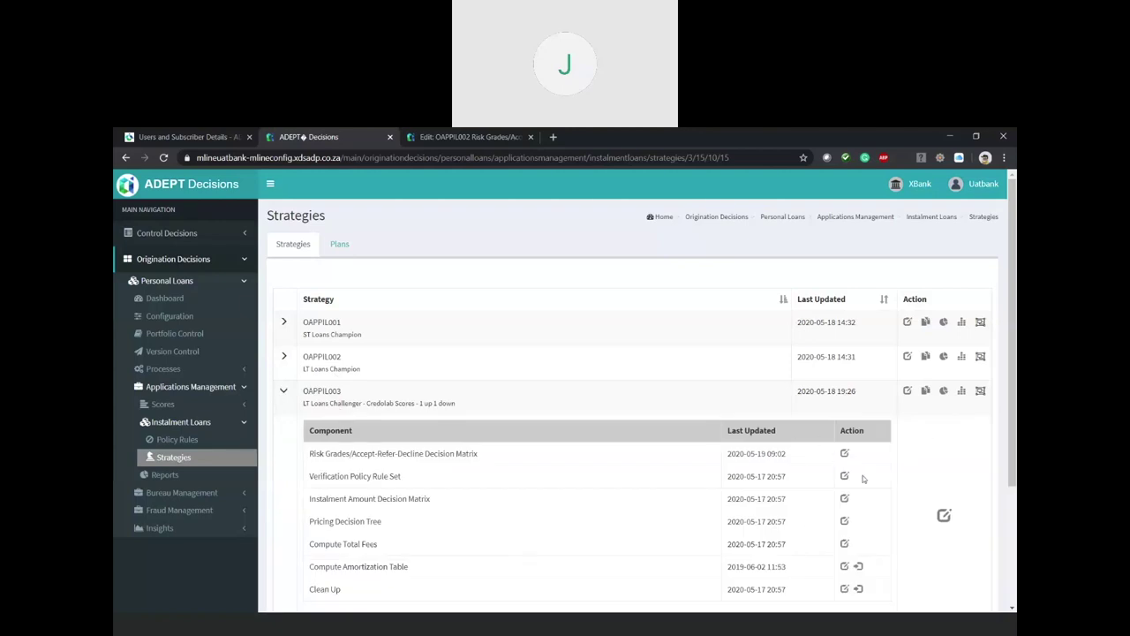
pyautogui.click(844, 454)
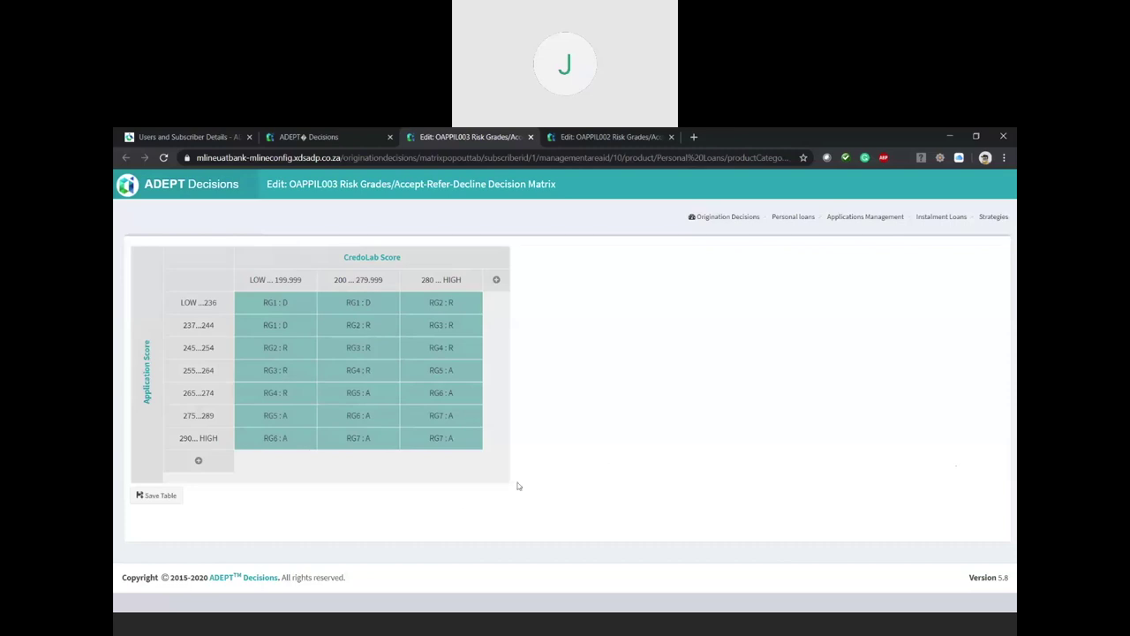
pyautogui.click(672, 138)
pyautogui.click(333, 140)
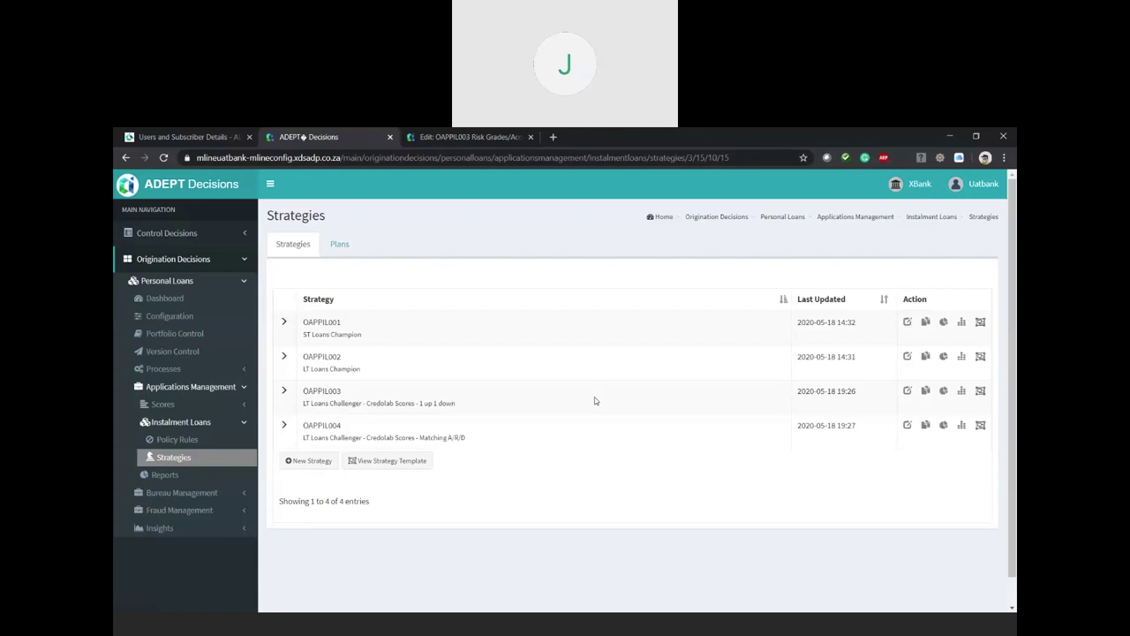
pyautogui.click(962, 391)
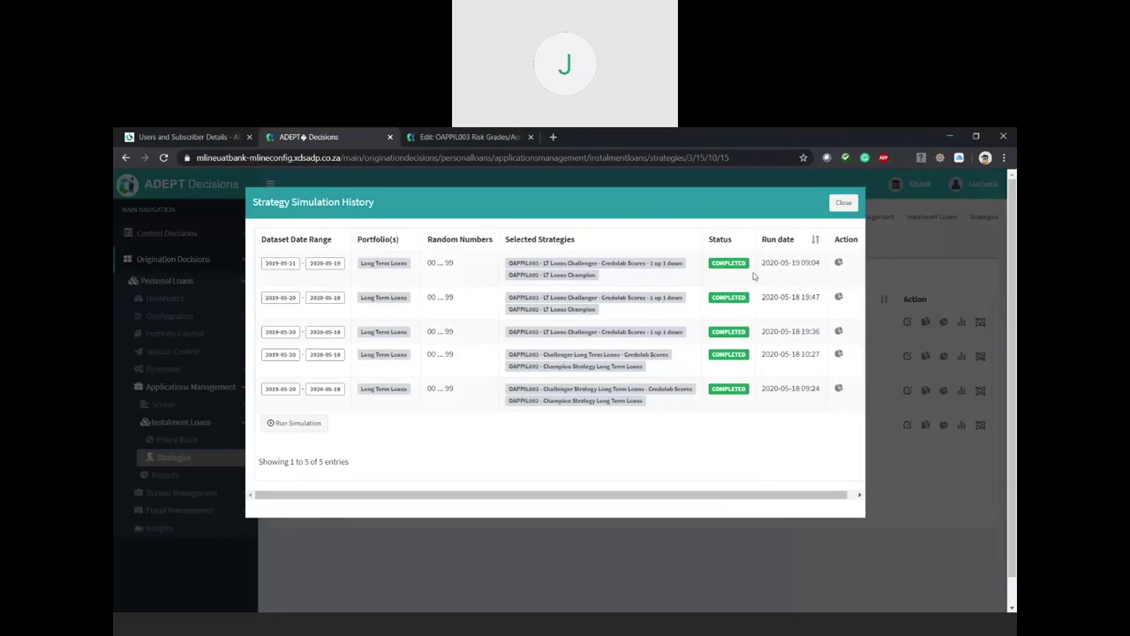
pyautogui.click(839, 263)
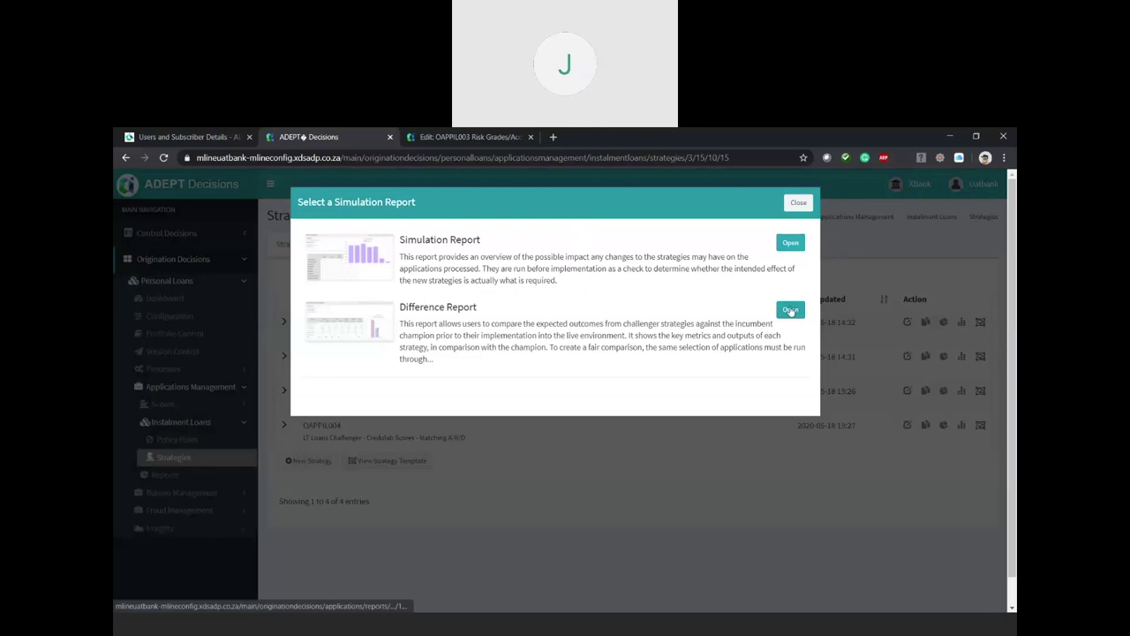
pyautogui.click(790, 311)
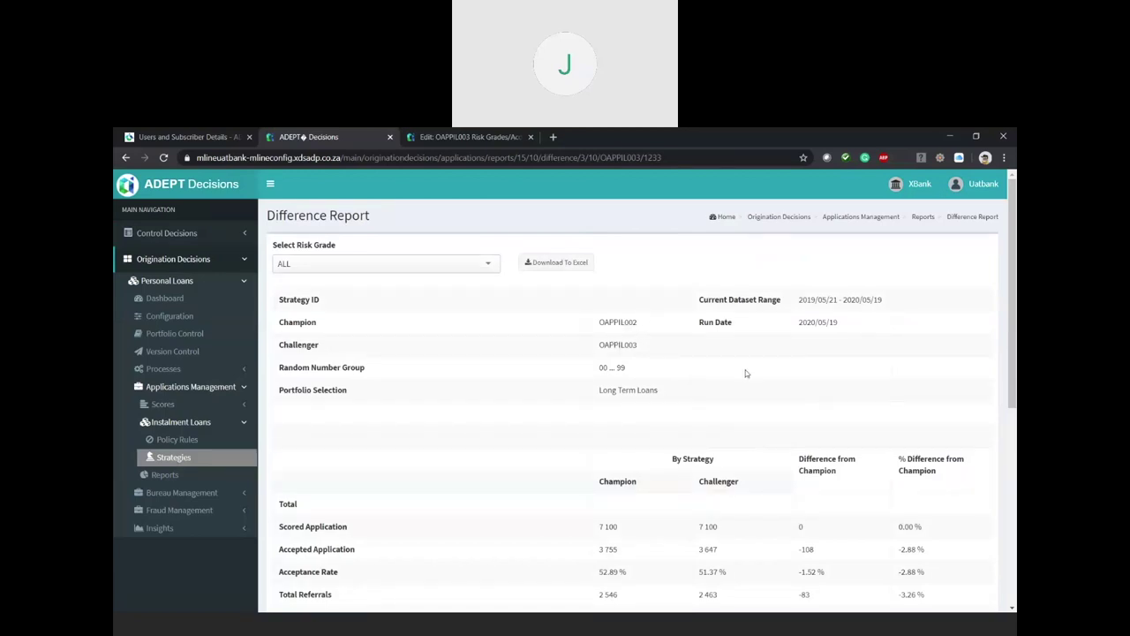
pyautogui.scroll(-2, 800, 375)
pyautogui.scroll(-2, 962, 380)
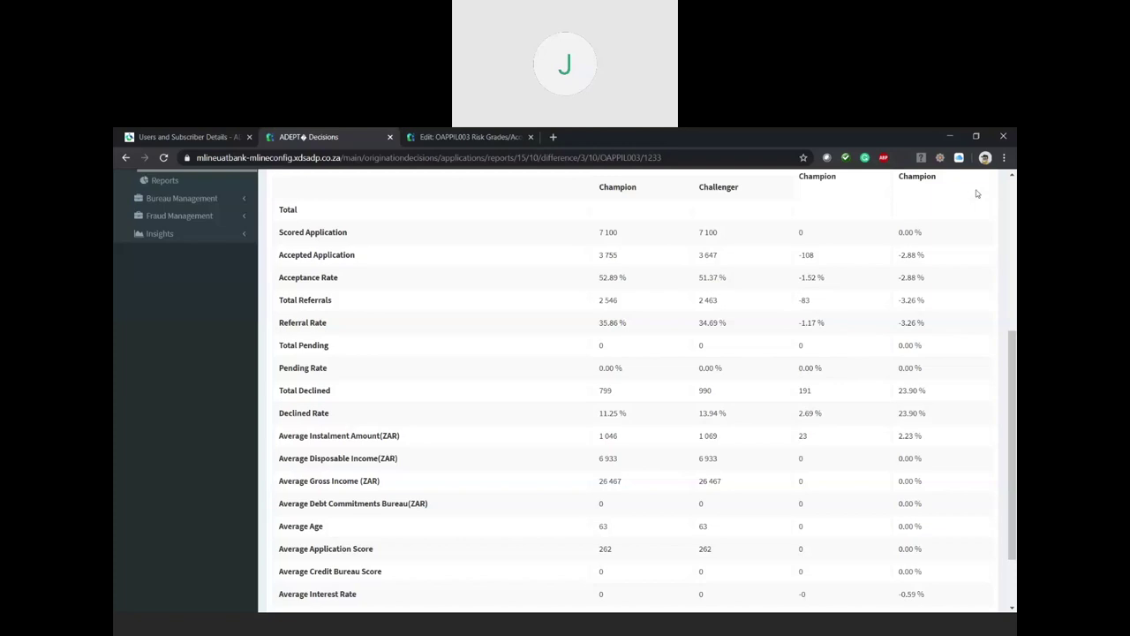
pyautogui.scroll(1, 973, 297)
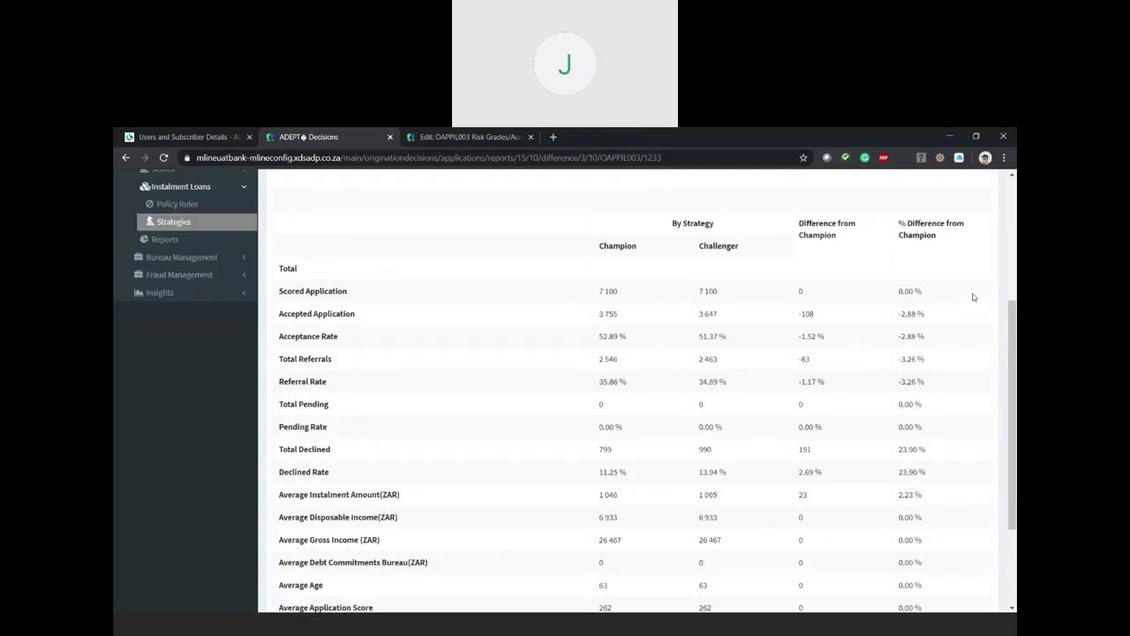
pyautogui.scroll(2, 971, 379)
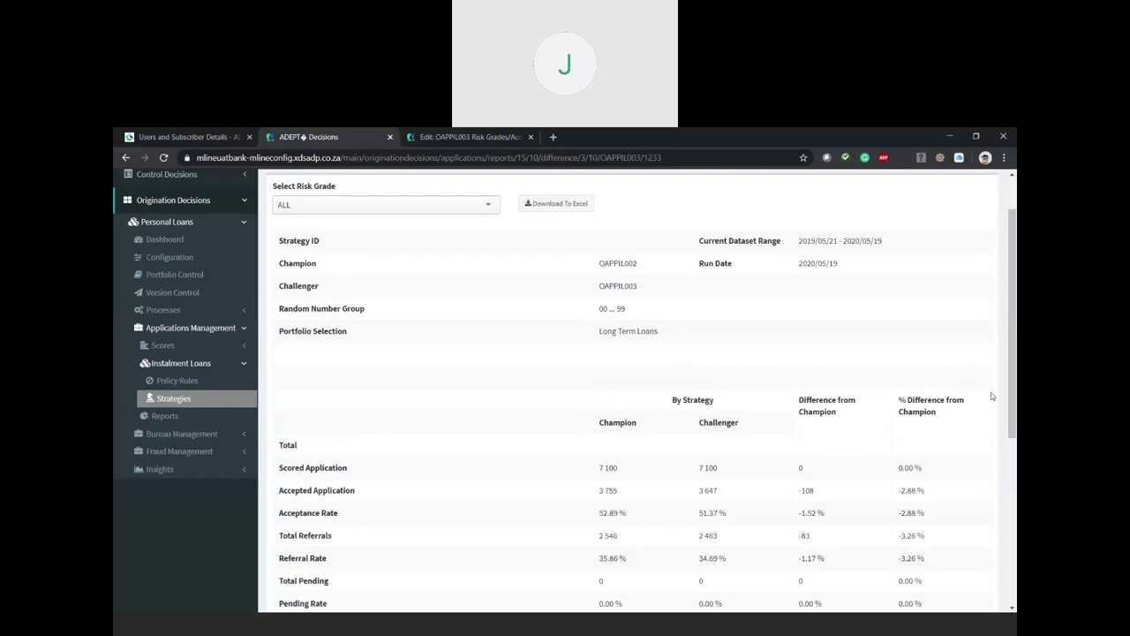
pyautogui.scroll(1, 928, 356)
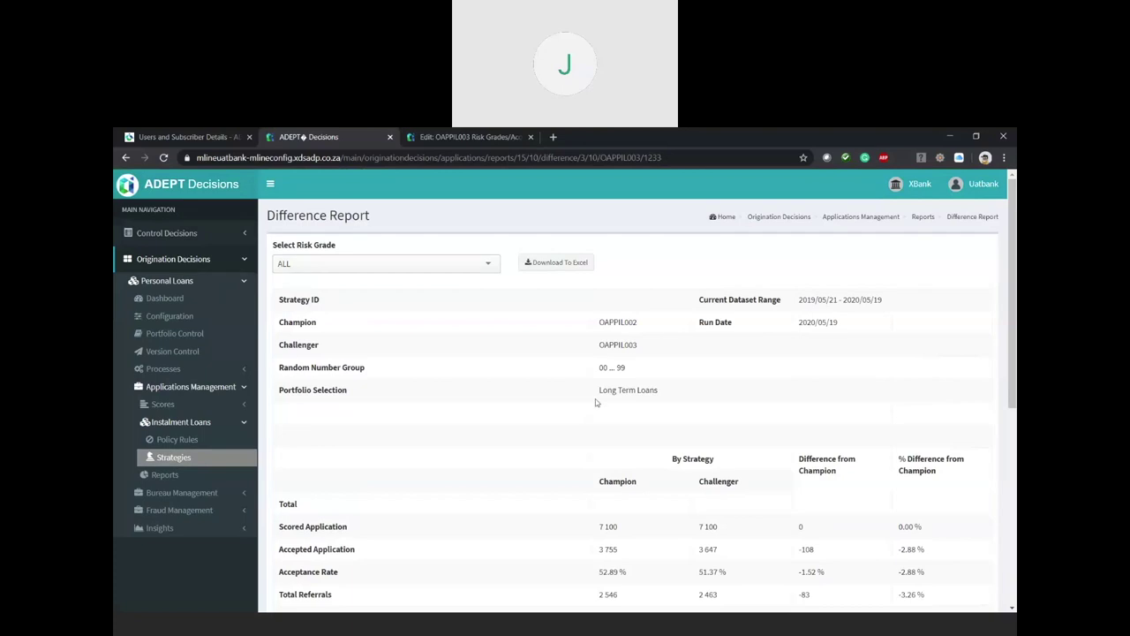
# Step: Open the Risk Grades/Accept-Refer-Decline Decision Matrix of challenger strategy OAPPIL004 and close the OAPPIL003 matrix
pyautogui.click(172, 459)
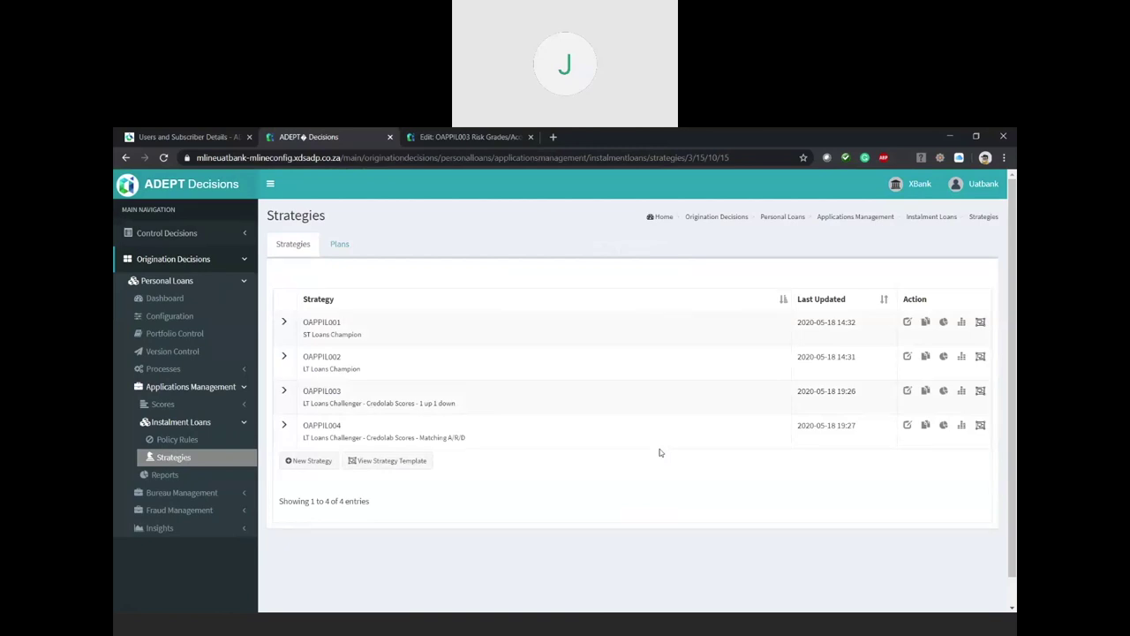
pyautogui.click(284, 426)
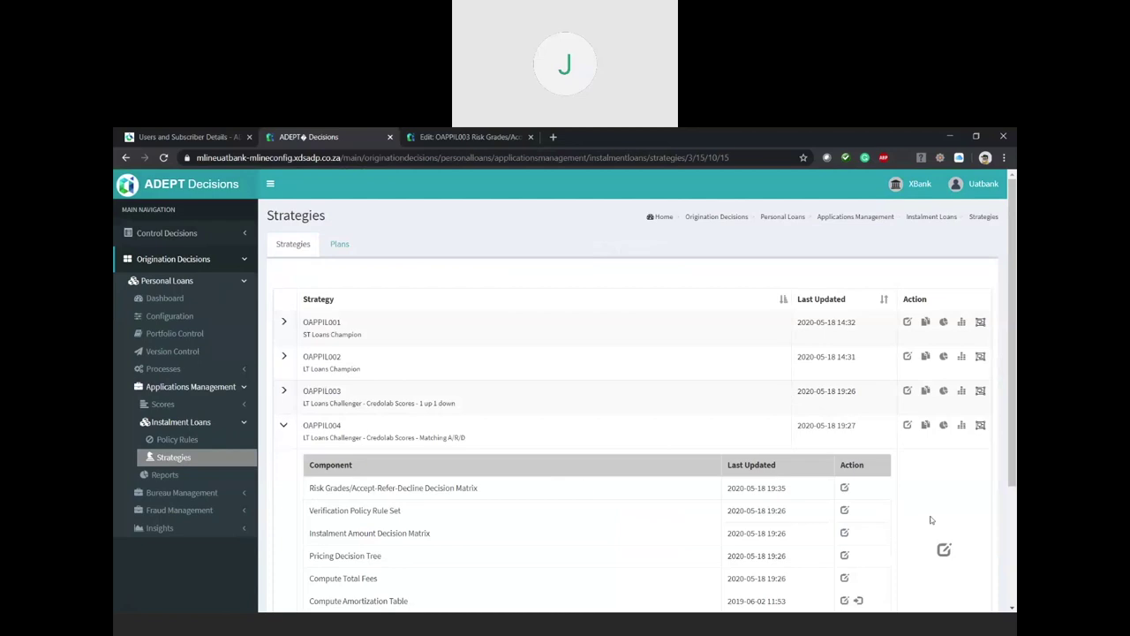
pyautogui.click(845, 488)
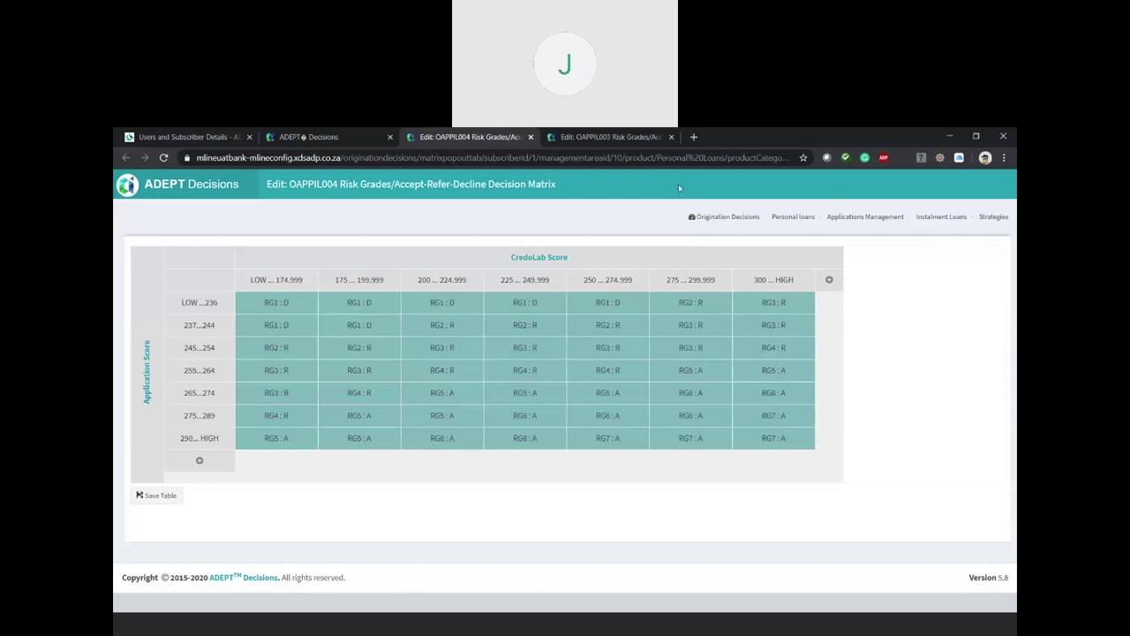
pyautogui.click(671, 137)
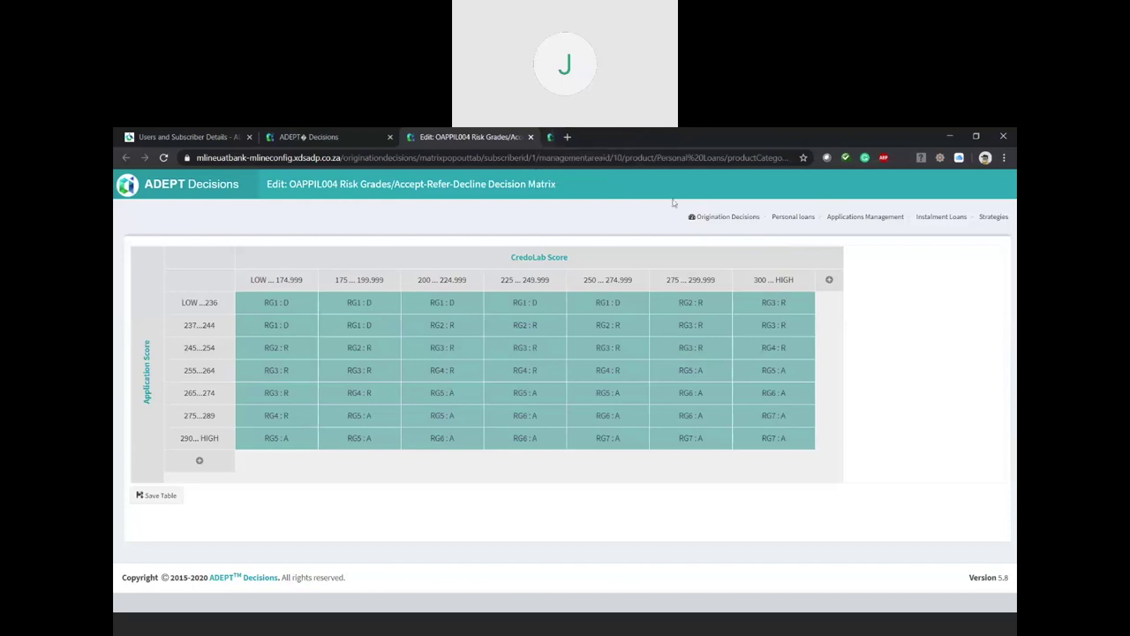
# Step: Collapse strategy OAPPIL004 and show the Long Term Loans strategy assignment in Portfolio Control
pyautogui.click(351, 139)
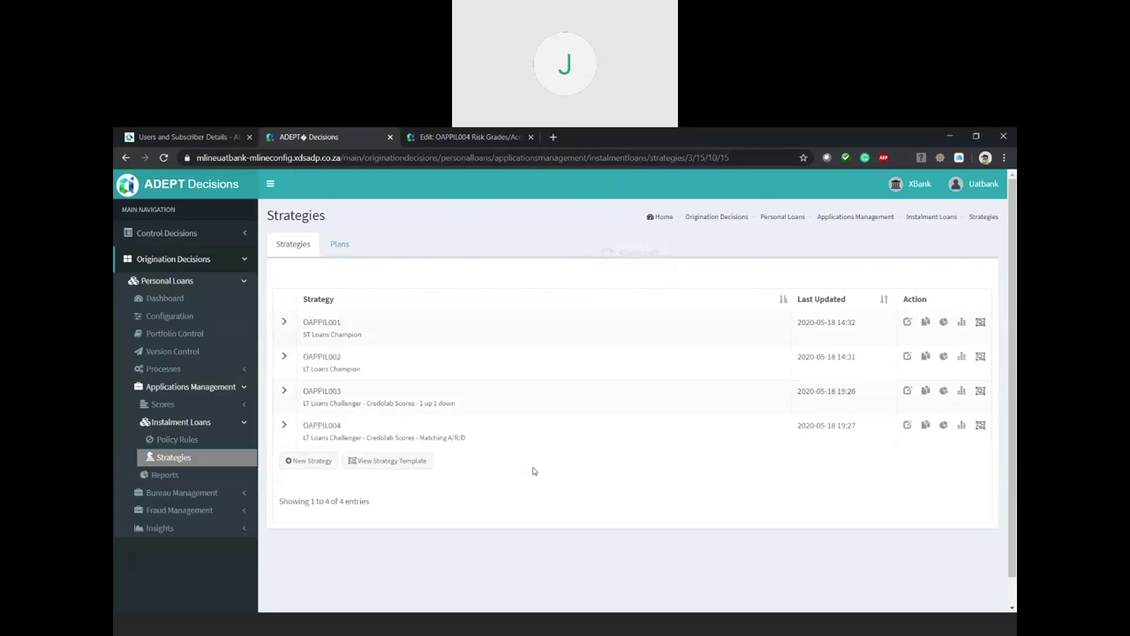
pyautogui.click(284, 427)
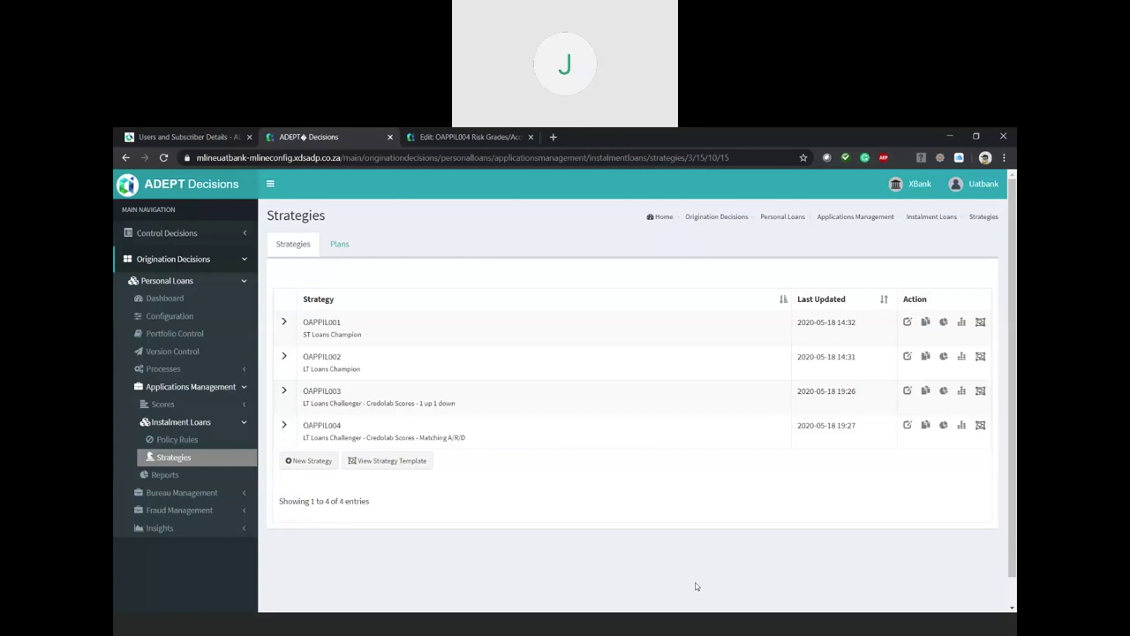
pyautogui.click(176, 335)
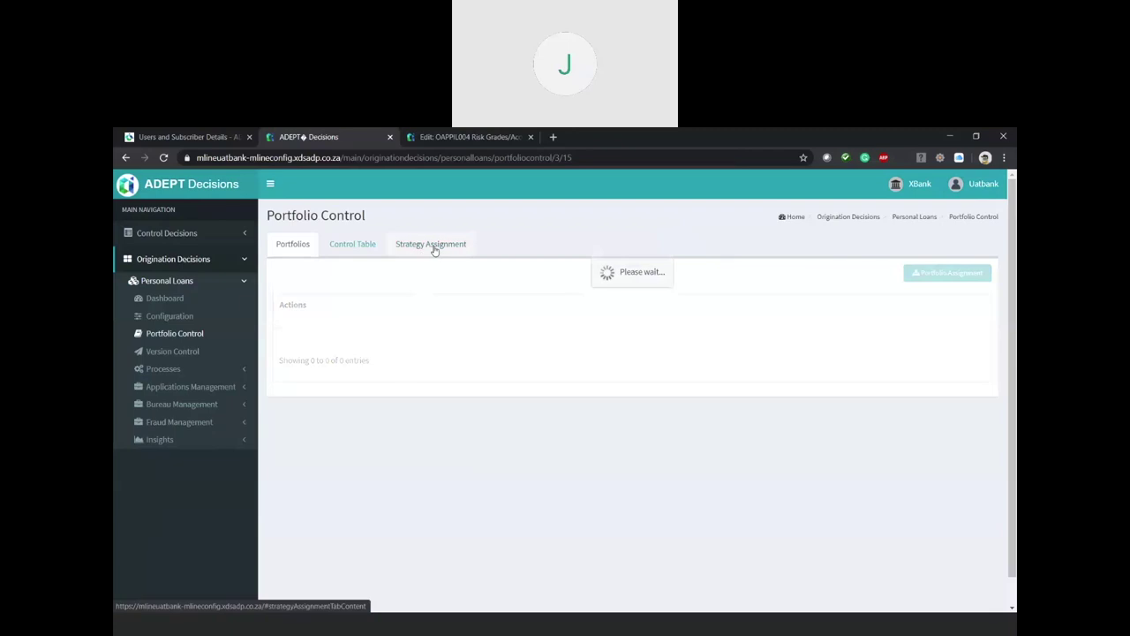
pyautogui.click(453, 249)
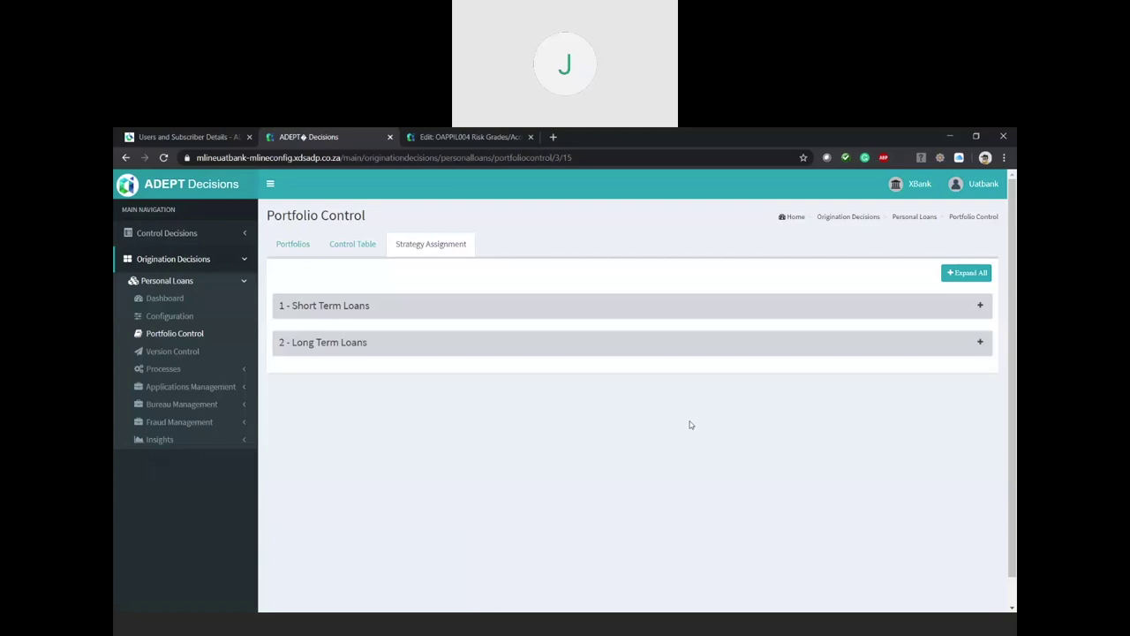
pyautogui.click(981, 342)
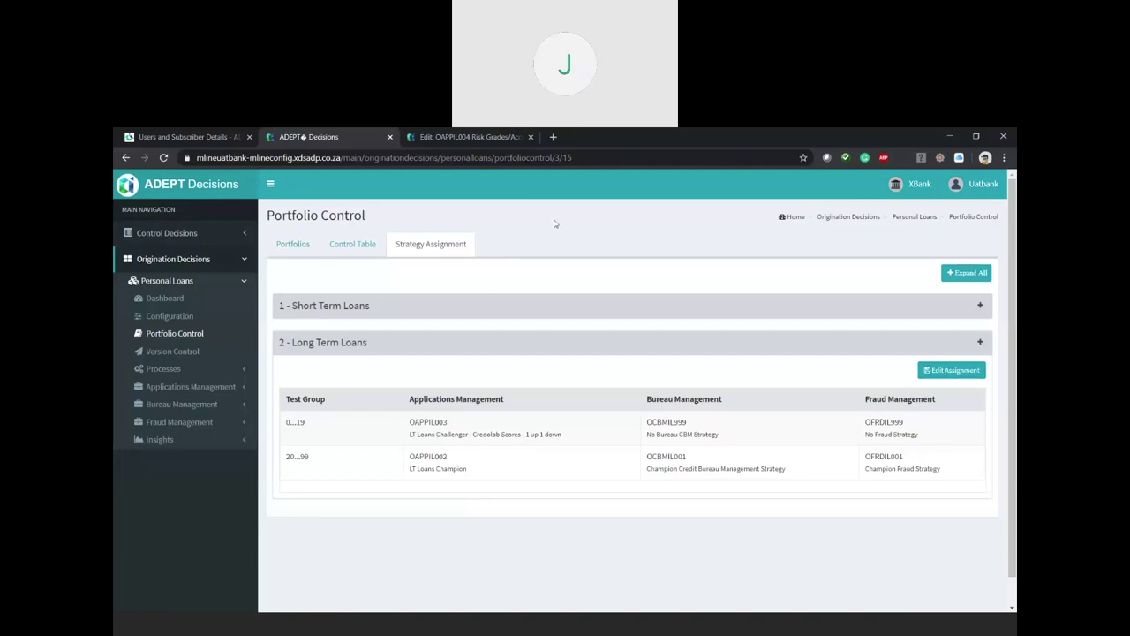
# Step: Return to the Personal Loans dashboard, switch to the slide presentation and advance to the agenda slide highlighting Q&A
pyautogui.click(170, 303)
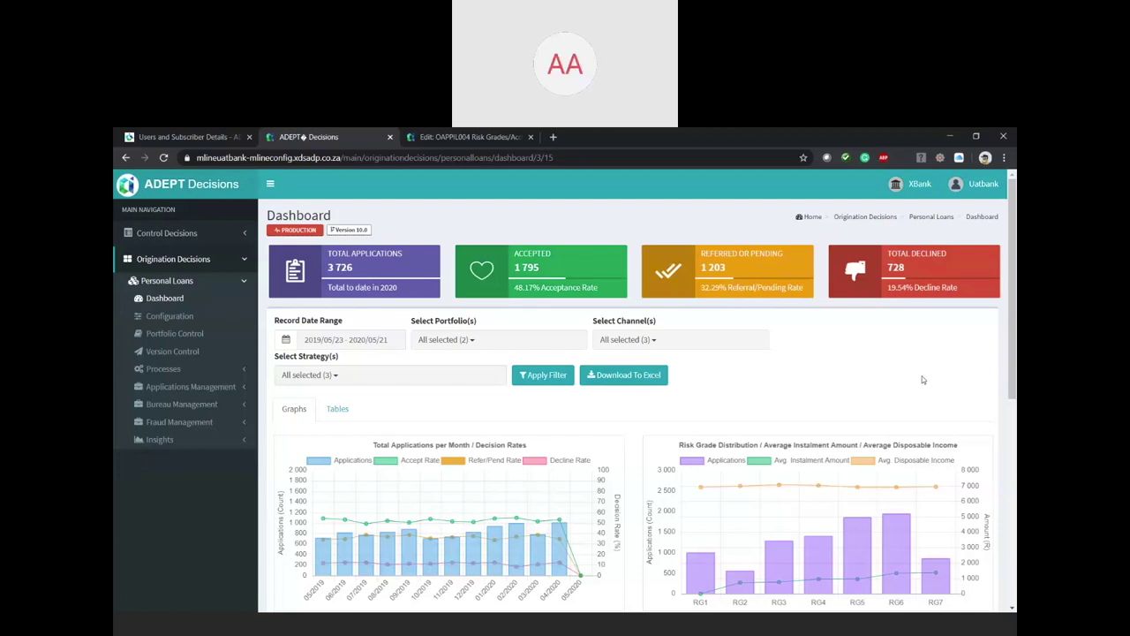
pyautogui.hotkey('alt', 'Tab')
pyautogui.press('Right')
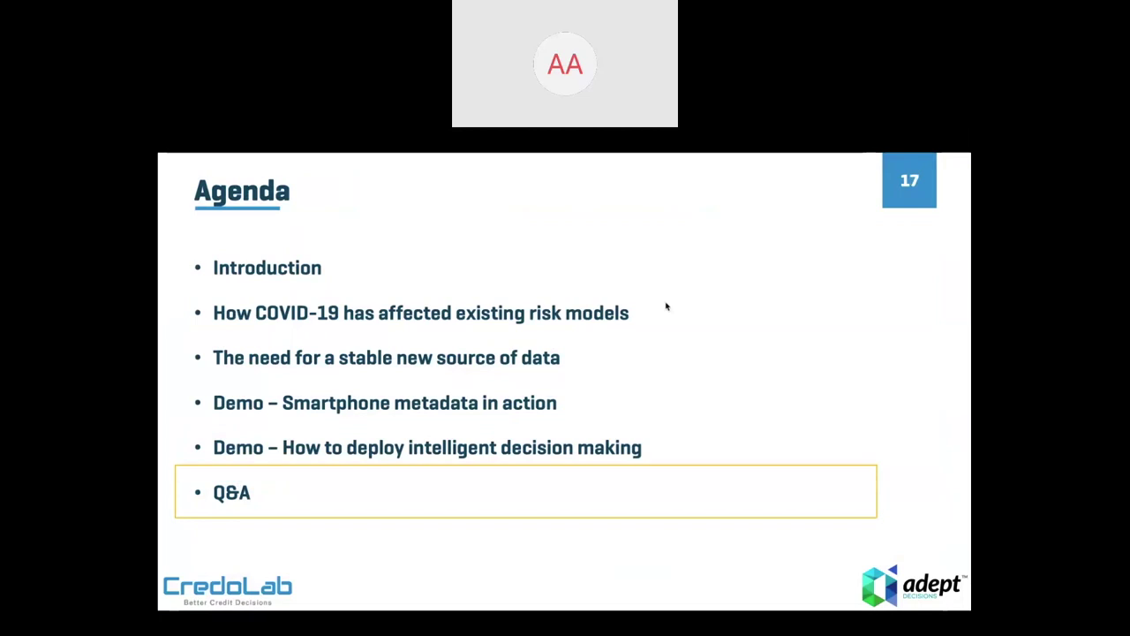